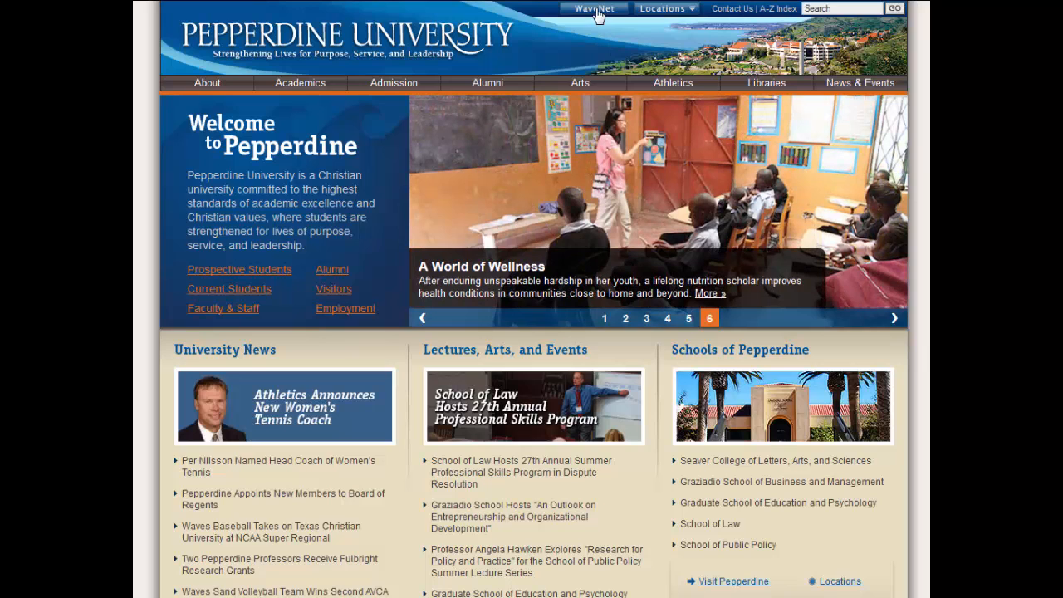
Open WaveNet from the university home page and log in with the account username and password
click(596, 10)
click(258, 191)
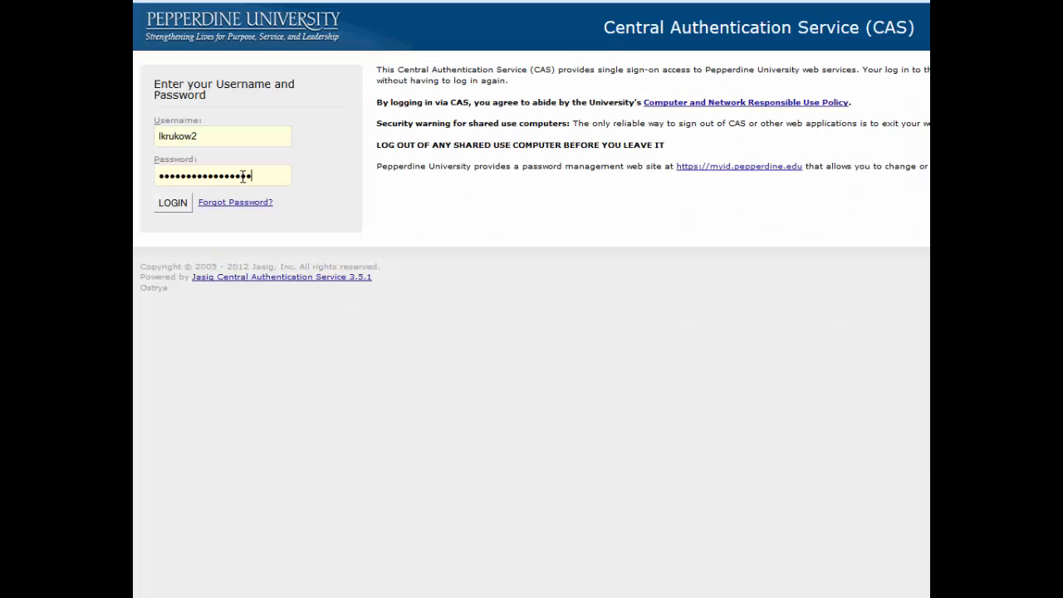
key(Return)
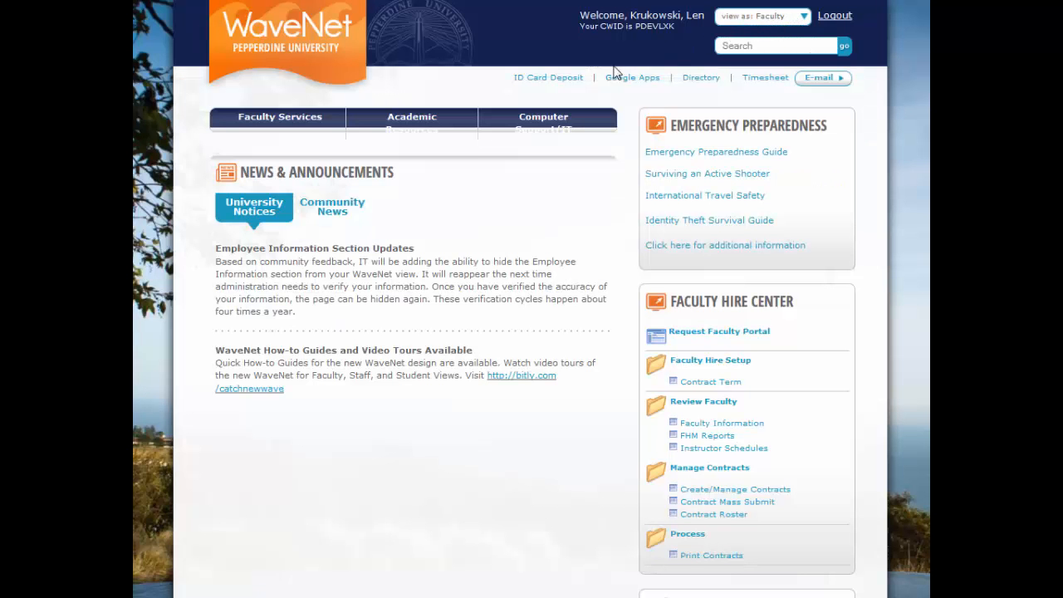
Switch the portal to the Staff view and open the RSP Letter of Intent from the staff resources
click(441, 125)
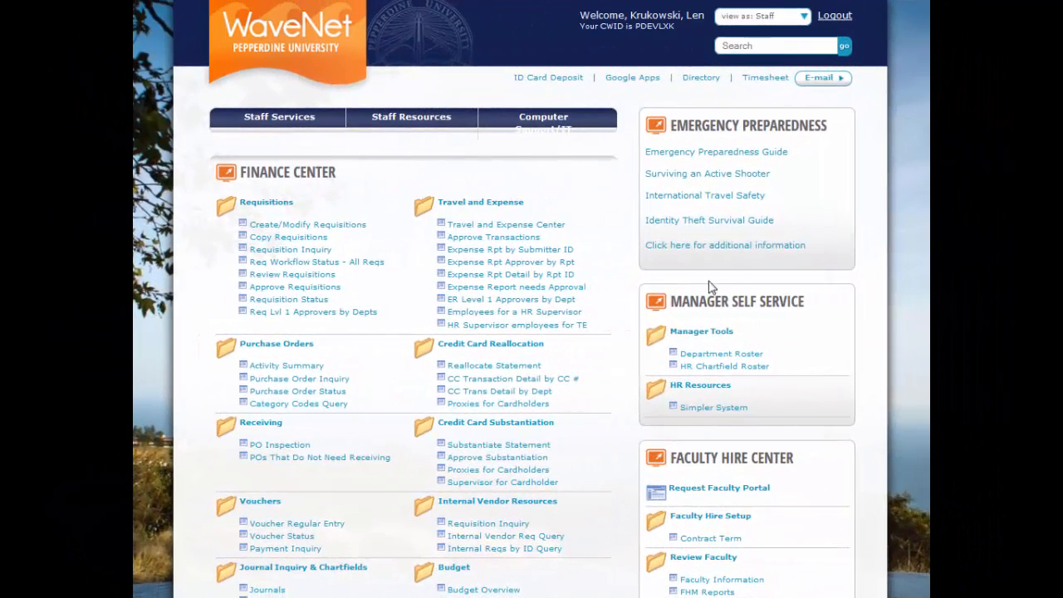
click(403, 122)
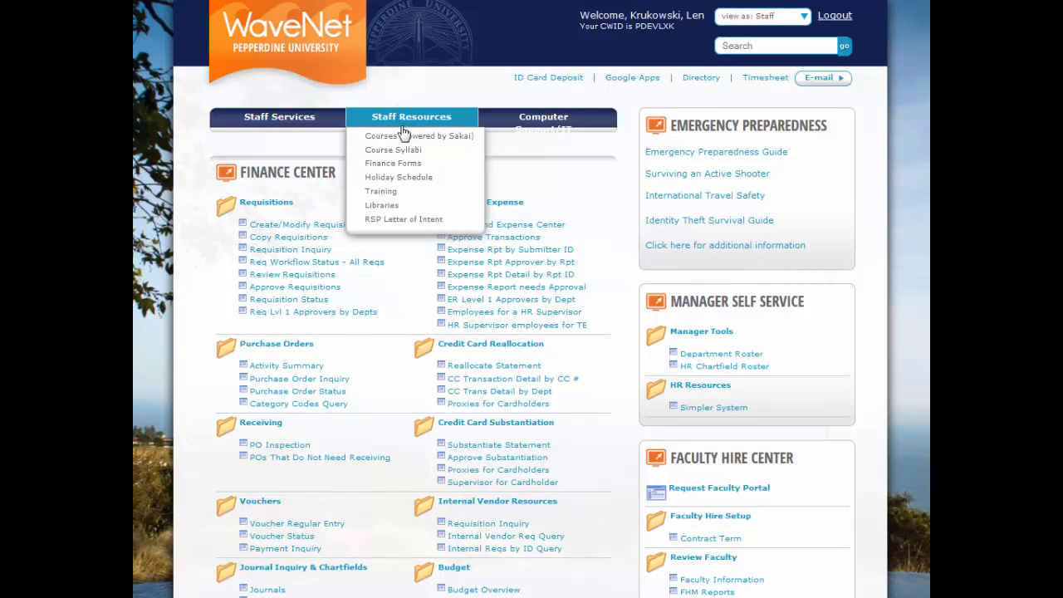
click(396, 219)
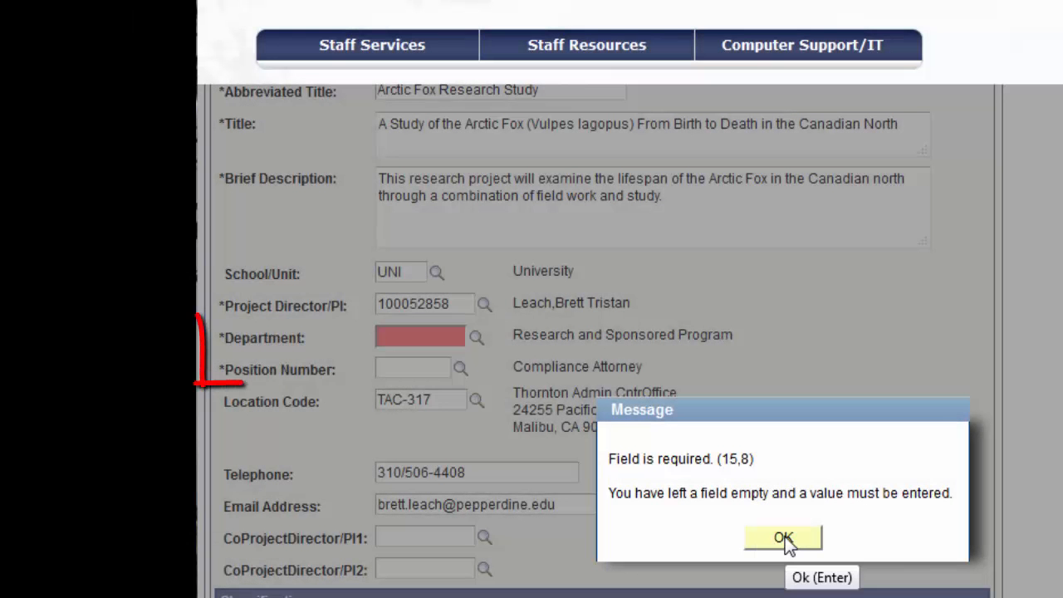
Dismiss the required-field message and look up the School/Unit, selecting University (UNI)
click(785, 537)
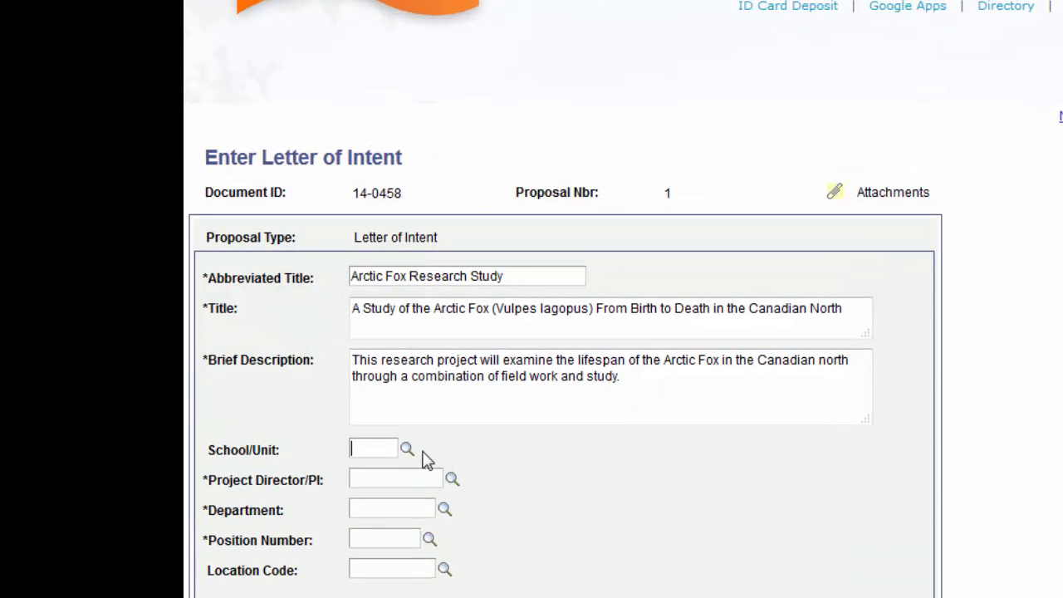
click(406, 449)
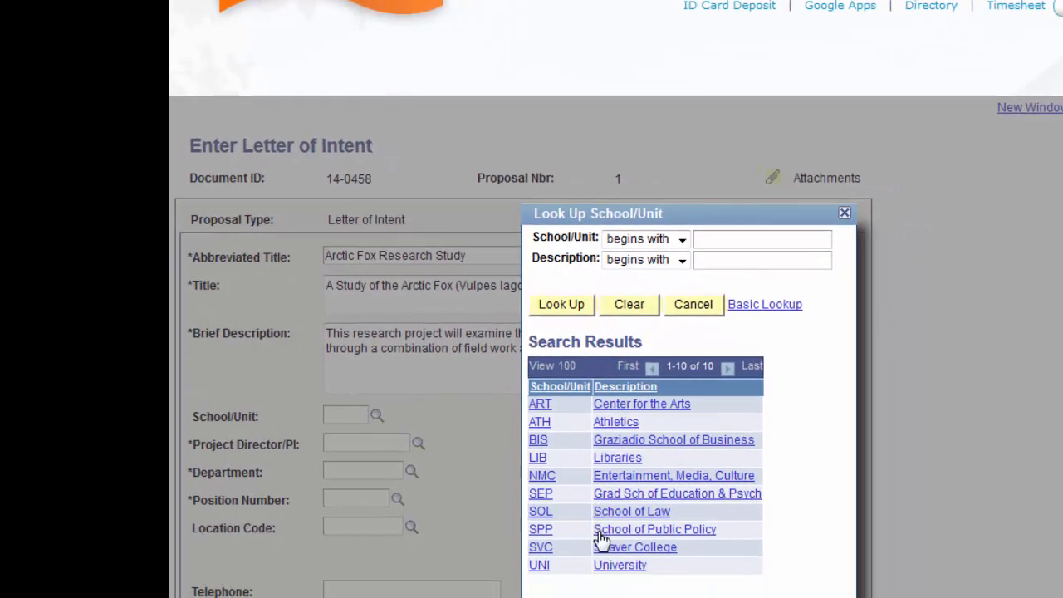
click(614, 566)
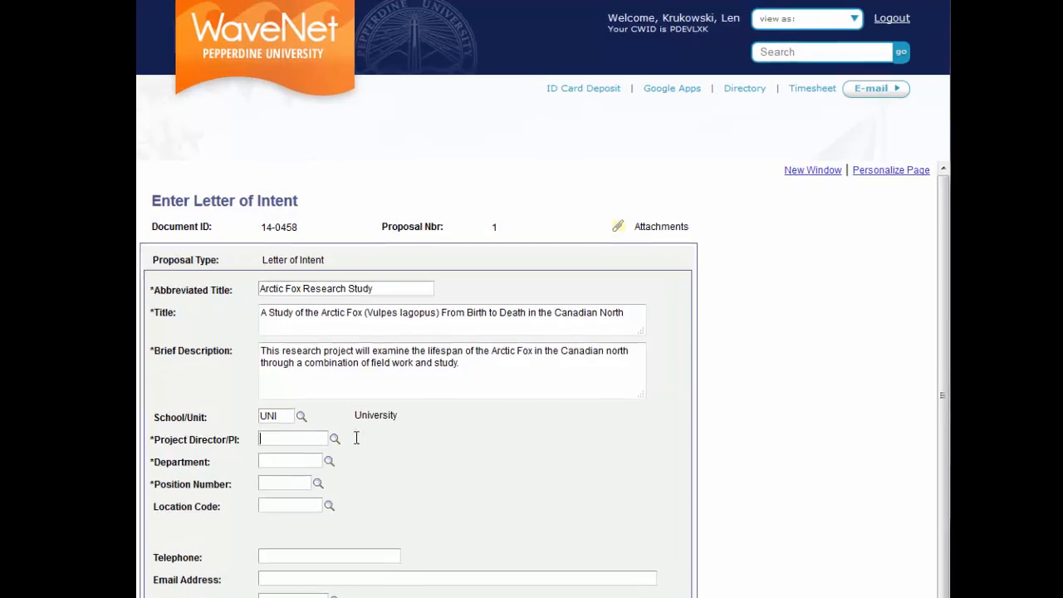
Look up the Project Director/PI with a "contains" search on the person's first name and select the matching employee
click(334, 438)
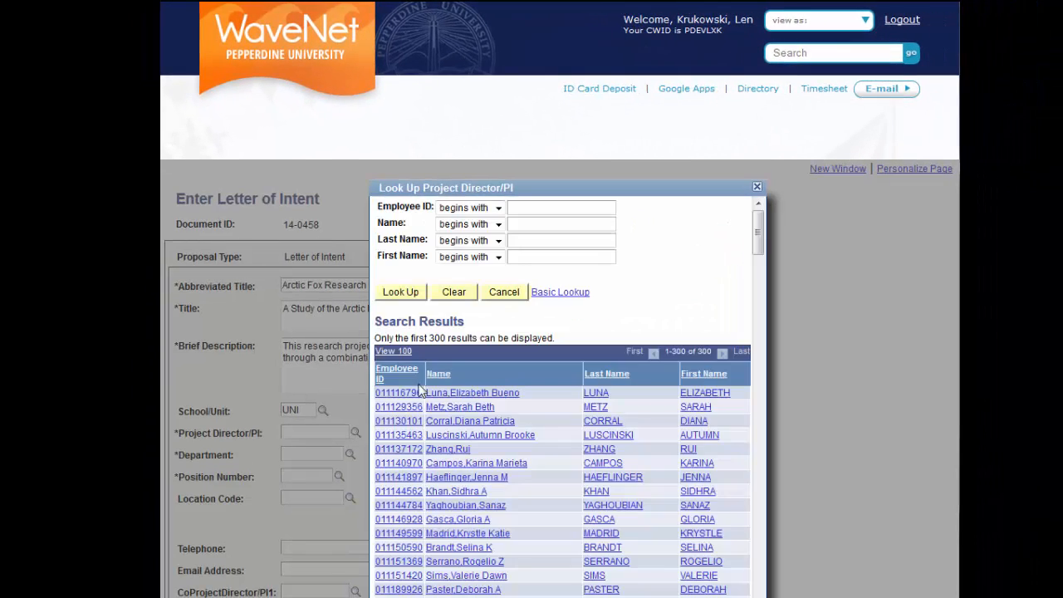
click(498, 224)
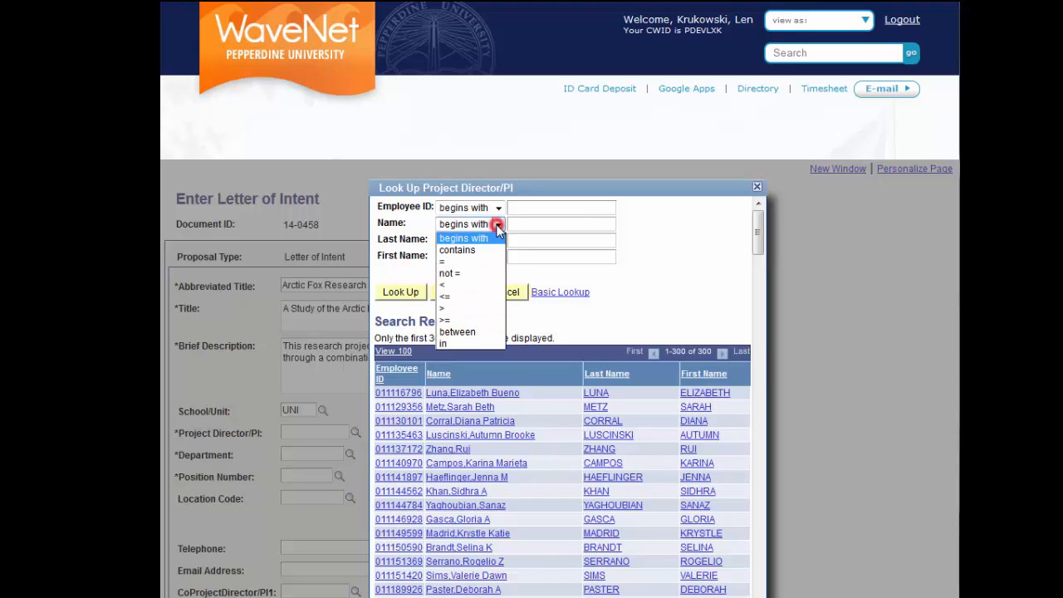
click(481, 250)
click(519, 224)
text(Brett)
key(Return)
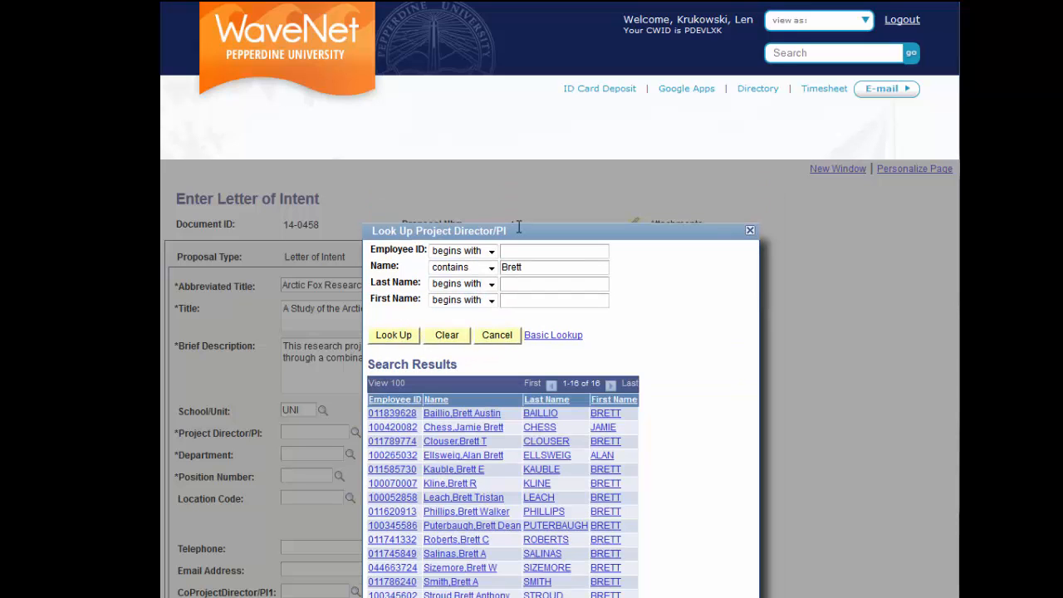
click(539, 498)
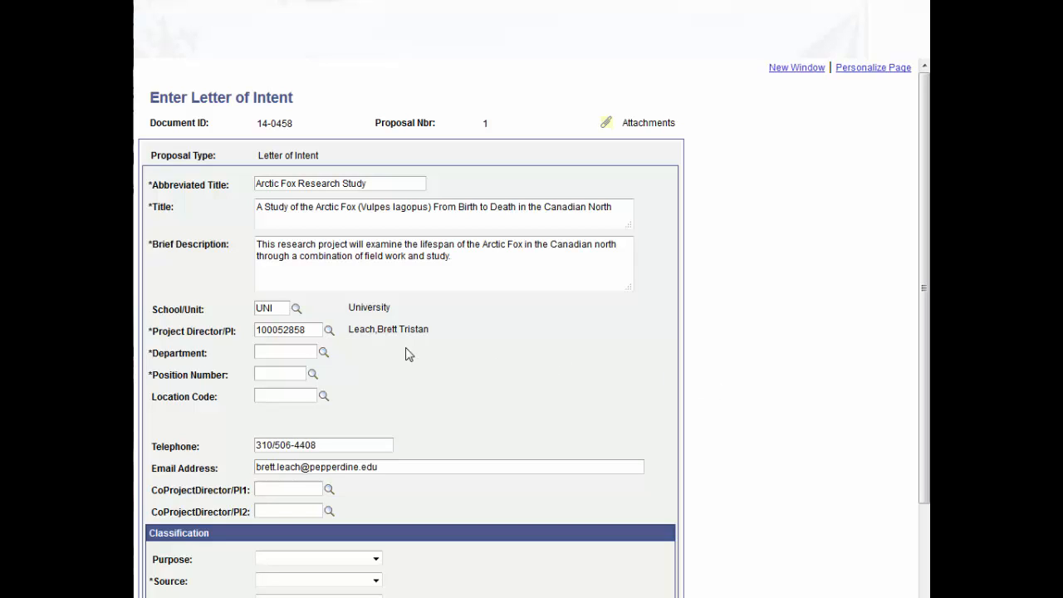
Look up and select department 10015, Research and Sponsored Program, and the Compliance Attorney position number for the project director
click(325, 355)
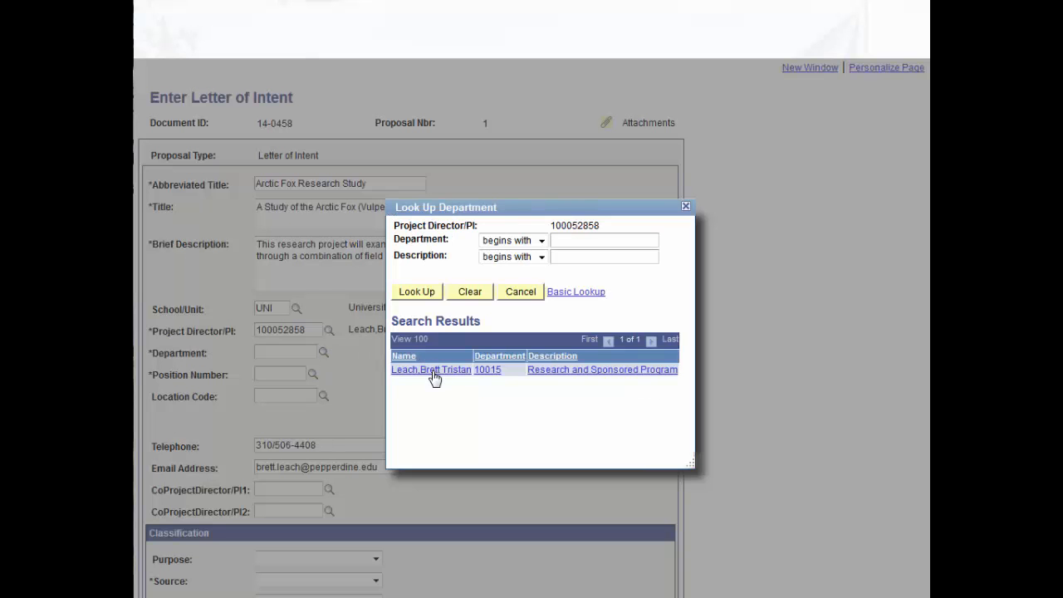
click(592, 378)
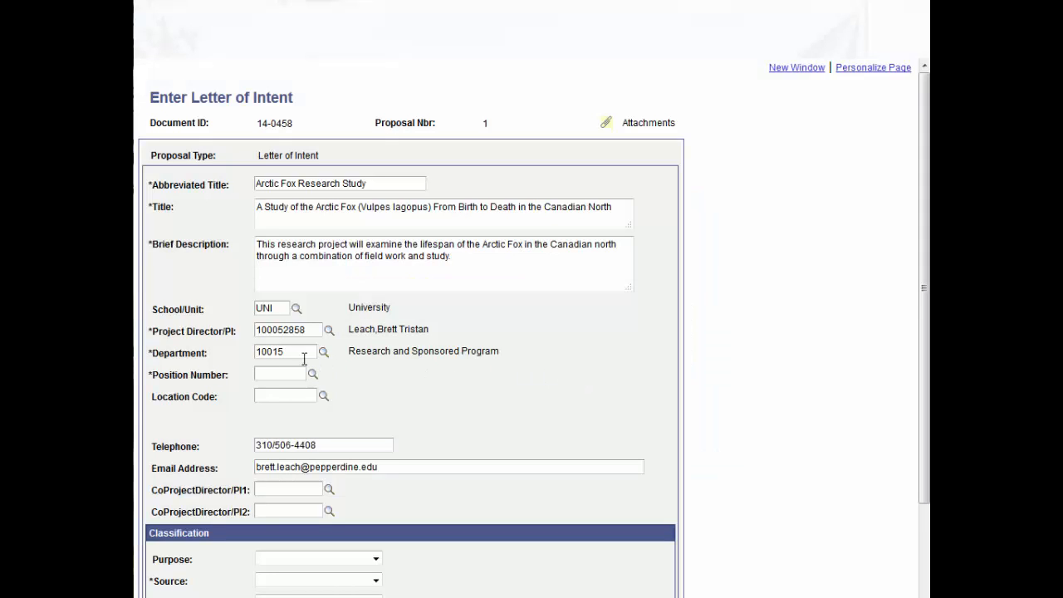
click(254, 355)
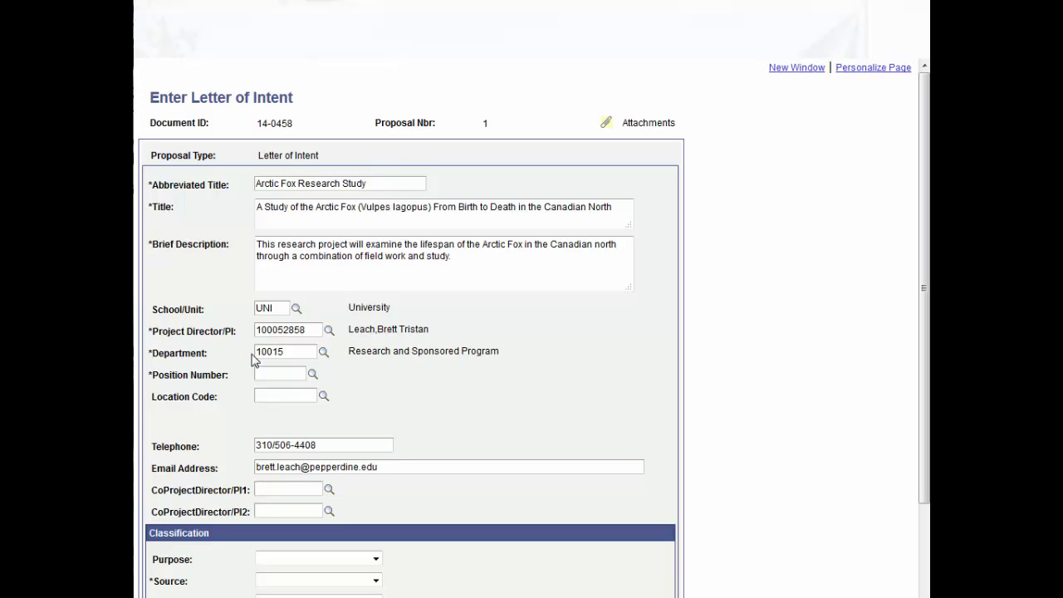
click(312, 379)
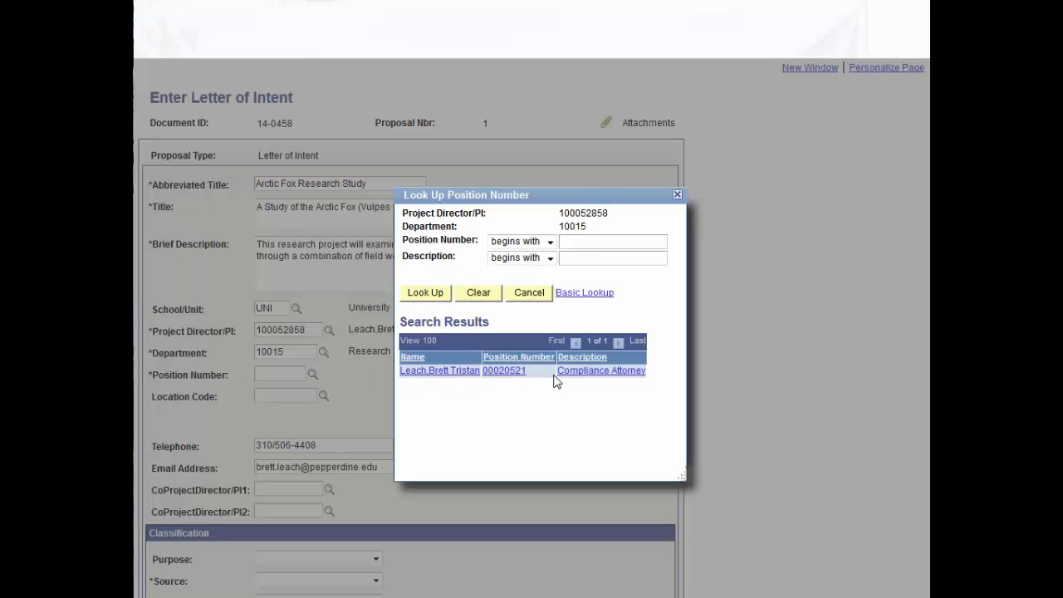
click(503, 372)
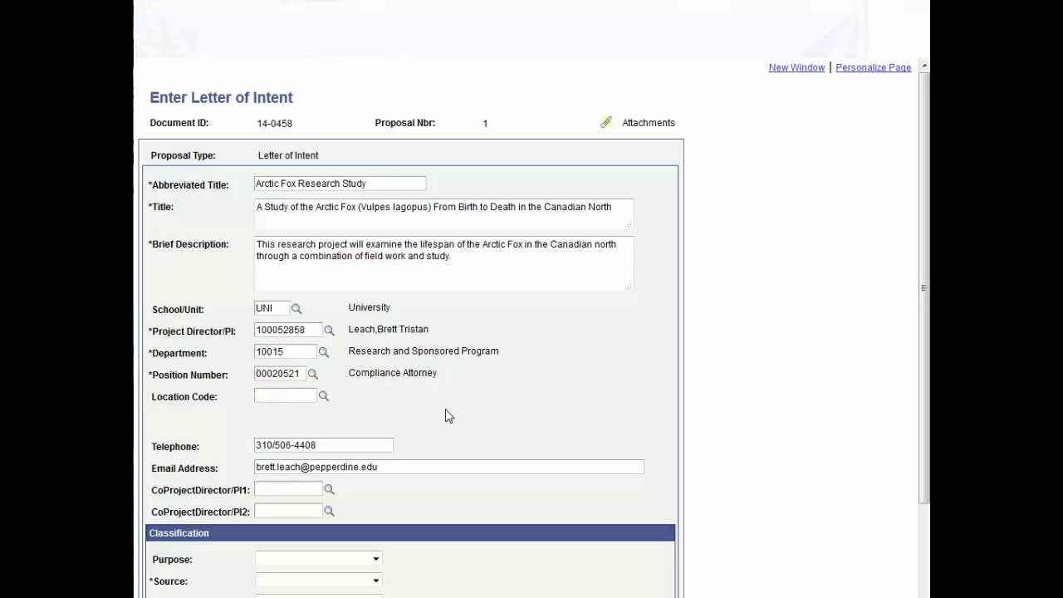
Search the location codes beginning with TAC and select TAC-317, the Thornton Admin Center office
click(325, 401)
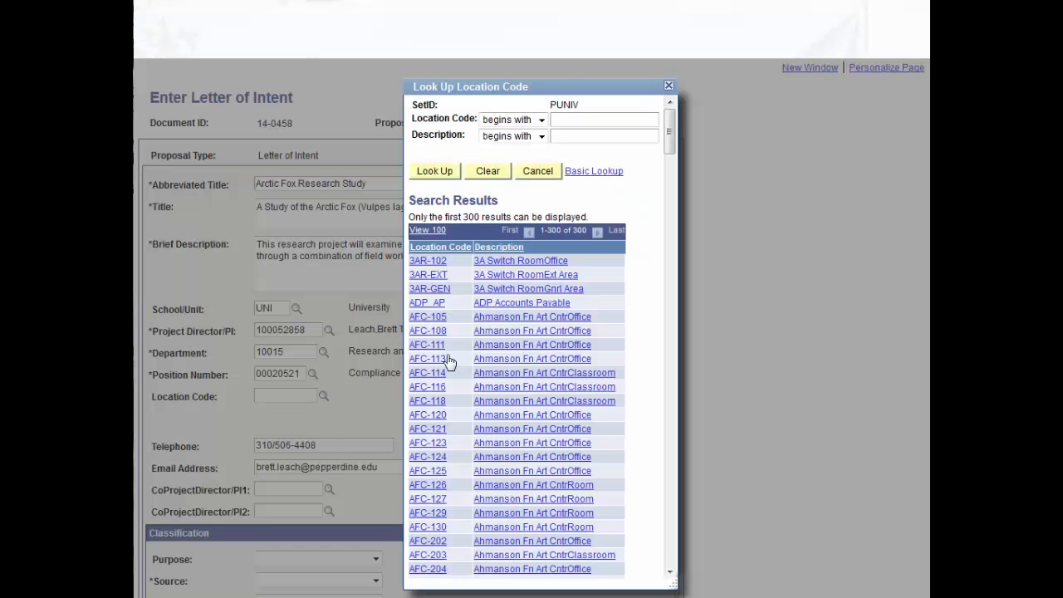
click(581, 120)
text(TAC)
scroll(415, 324, down, 10)
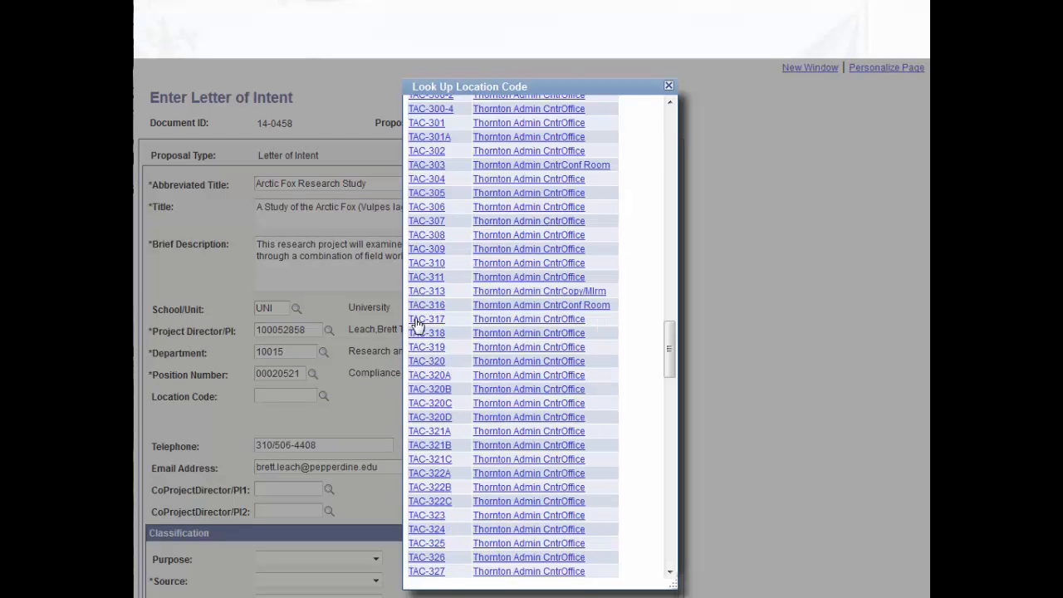
click(495, 321)
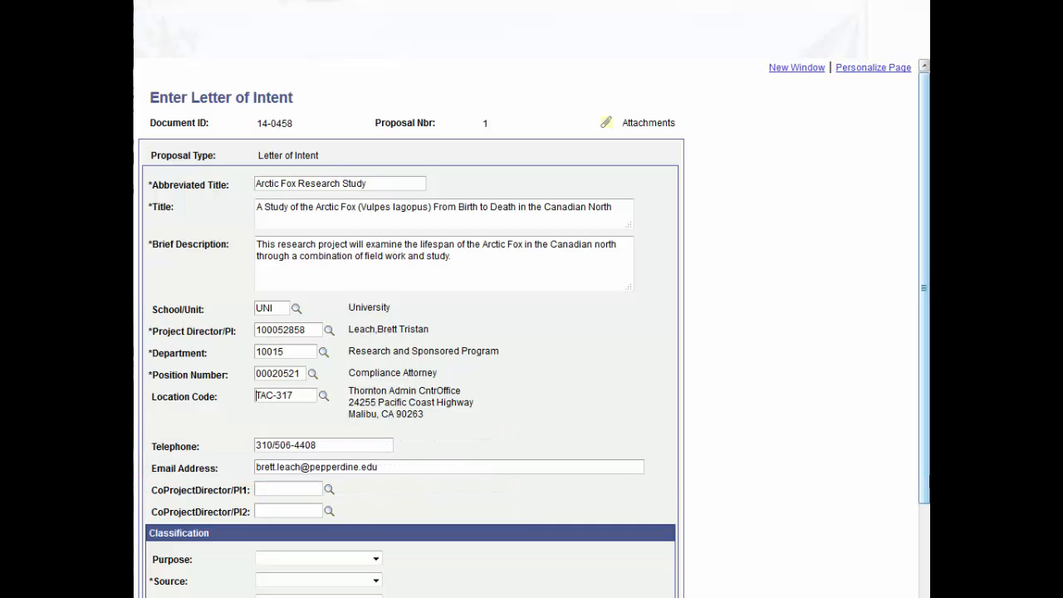
Set the classification's Purpose to Research and its Source to Federal
drag(924, 481, 927, 592)
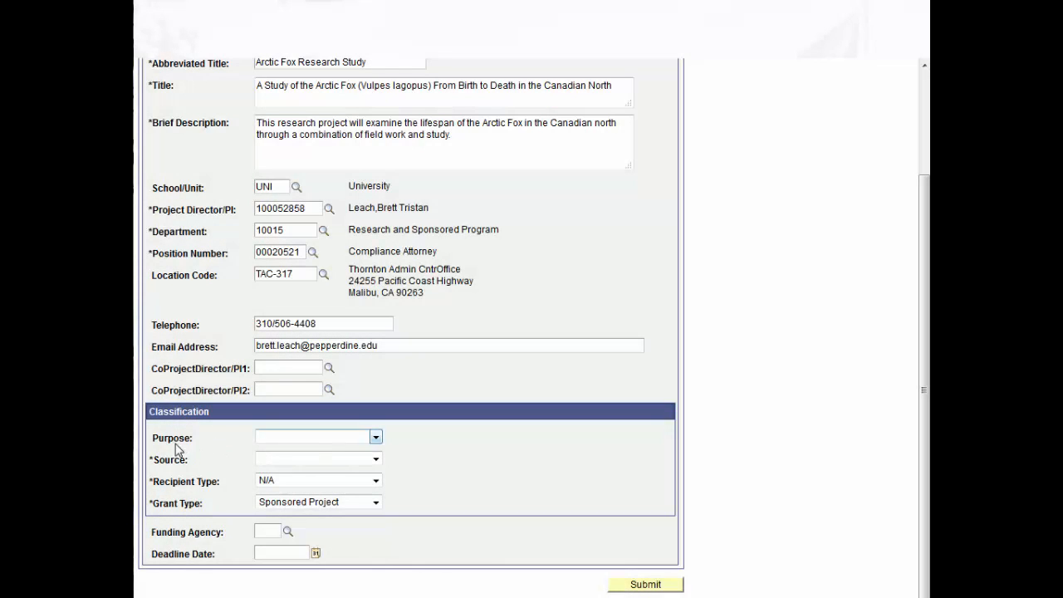
click(375, 437)
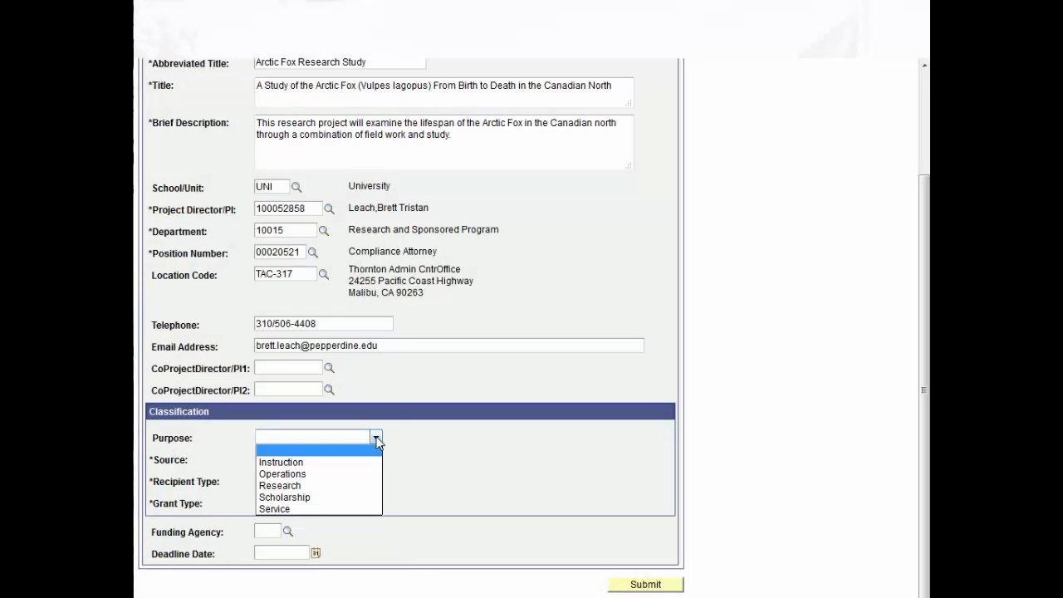
click(305, 487)
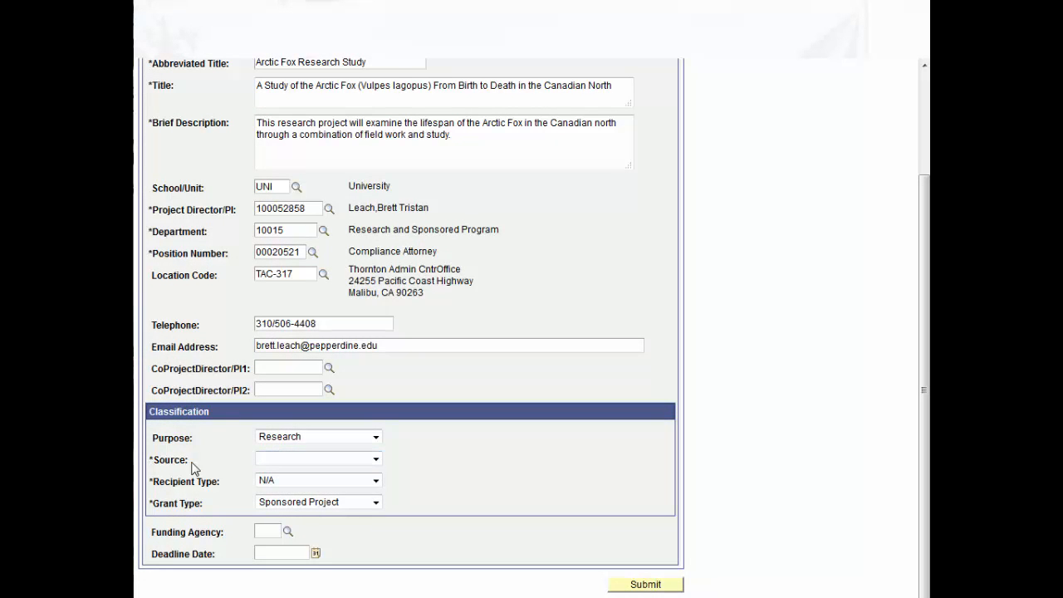
click(376, 460)
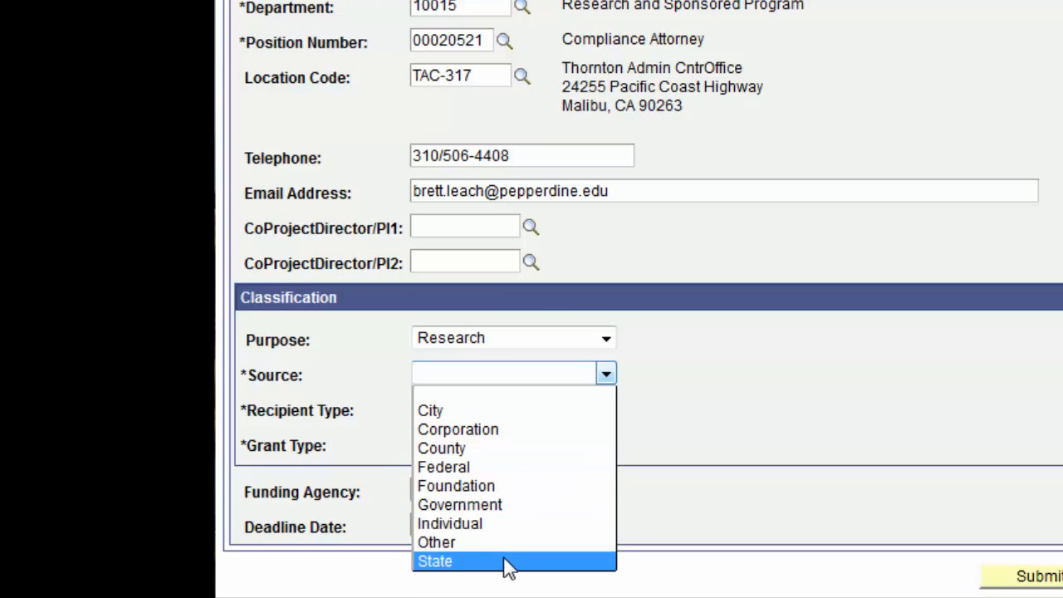
click(505, 471)
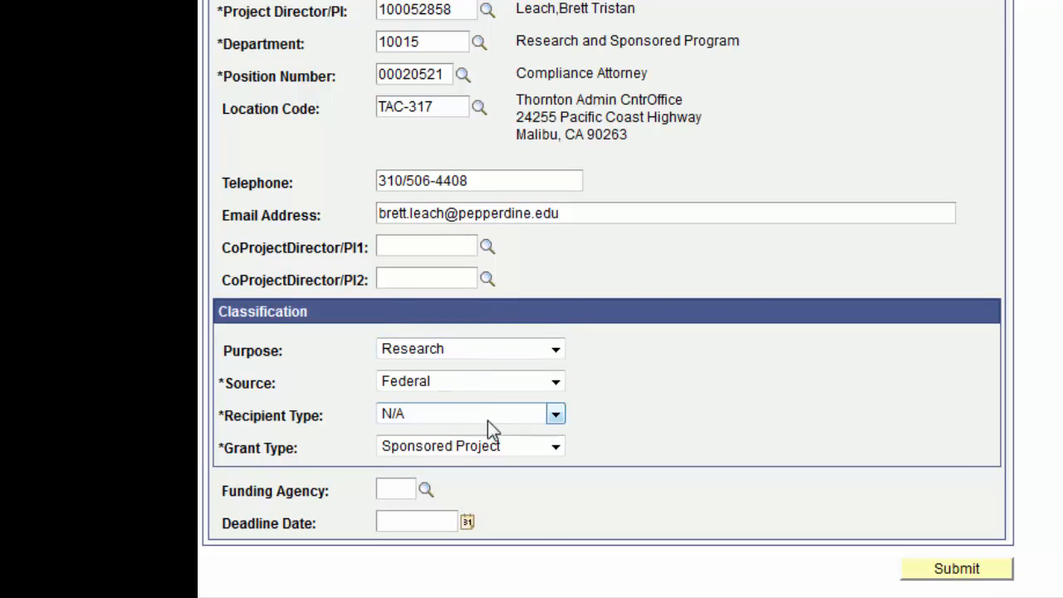
Set the Recipient Type to Prime and check the Grant Type and Funding Agency choices
click(557, 418)
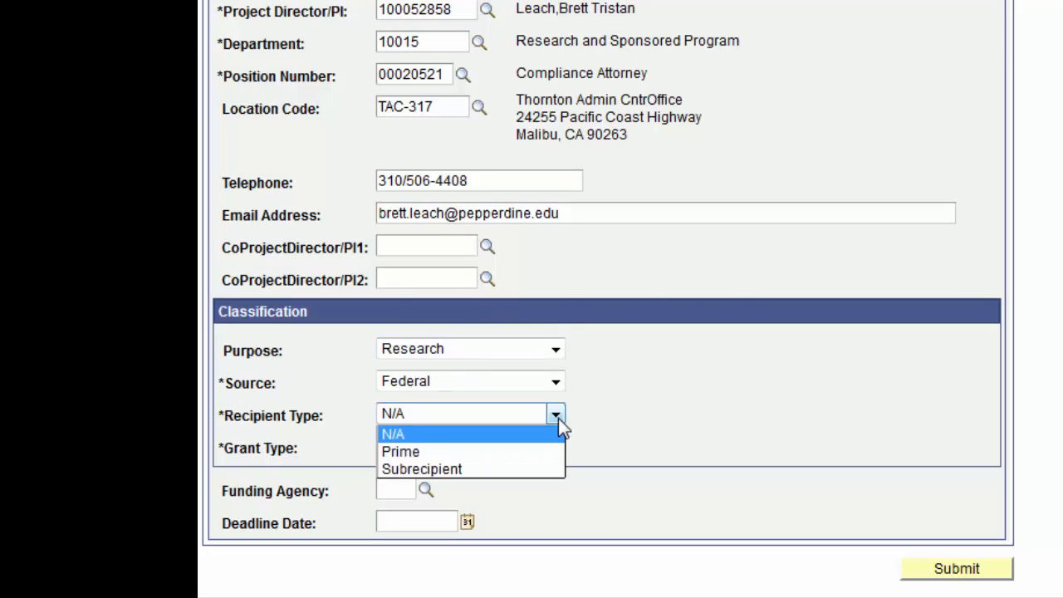
click(516, 457)
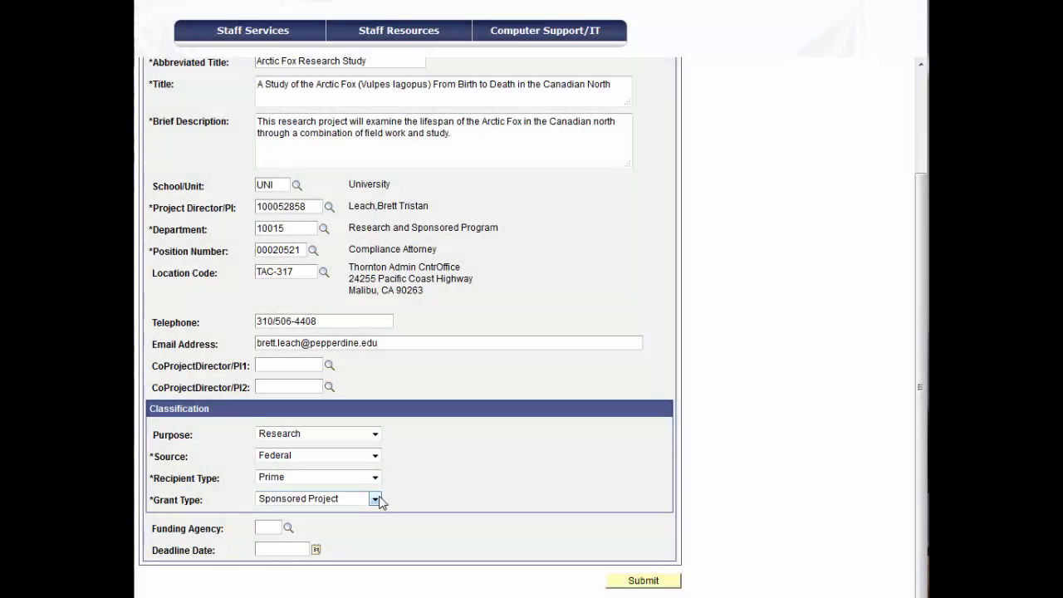
click(375, 499)
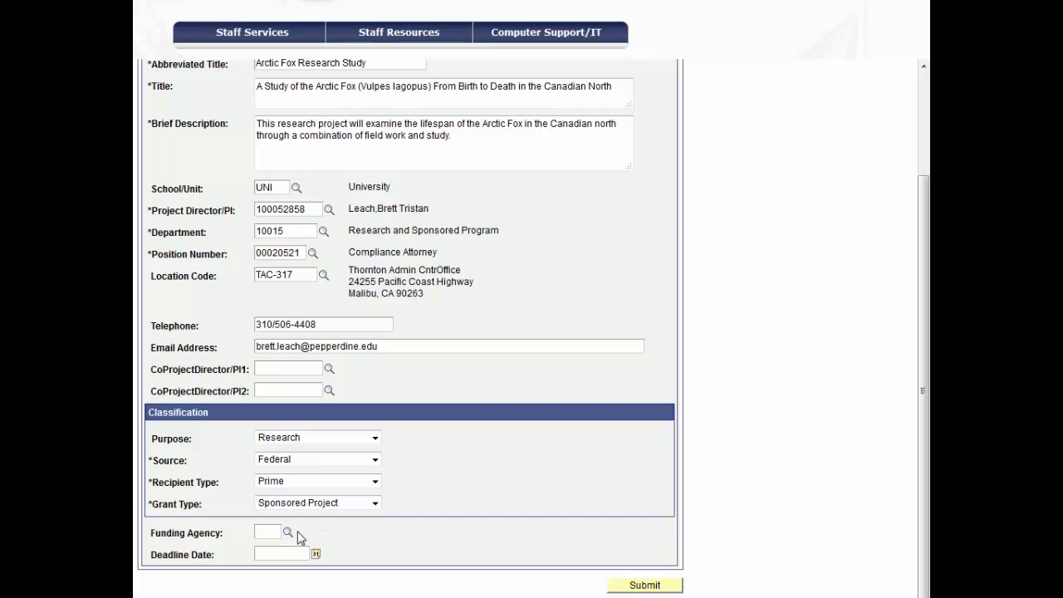
click(287, 532)
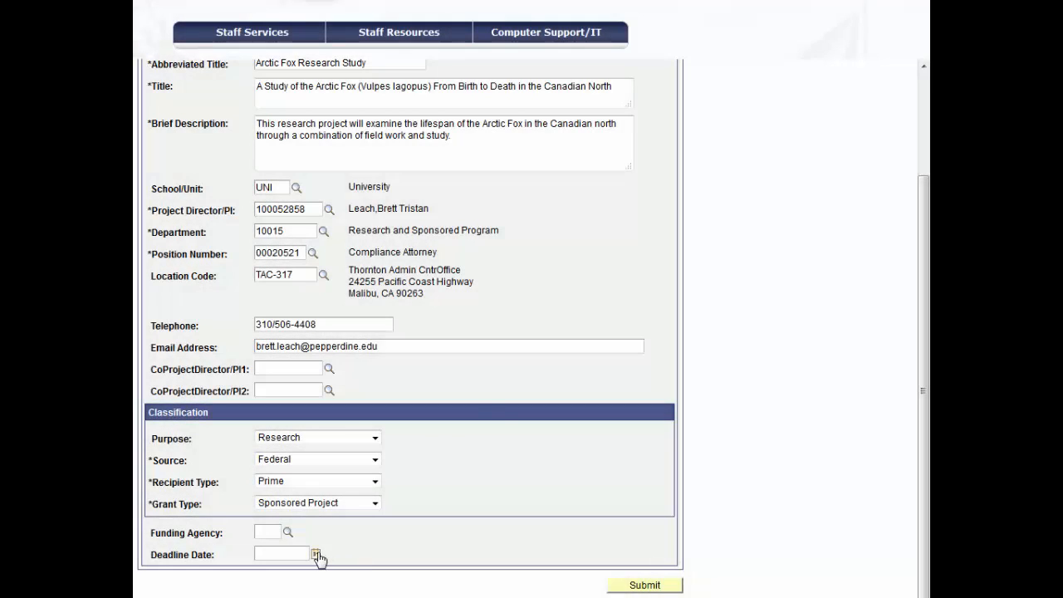
Set the Deadline Date to September 12, 2014
click(317, 554)
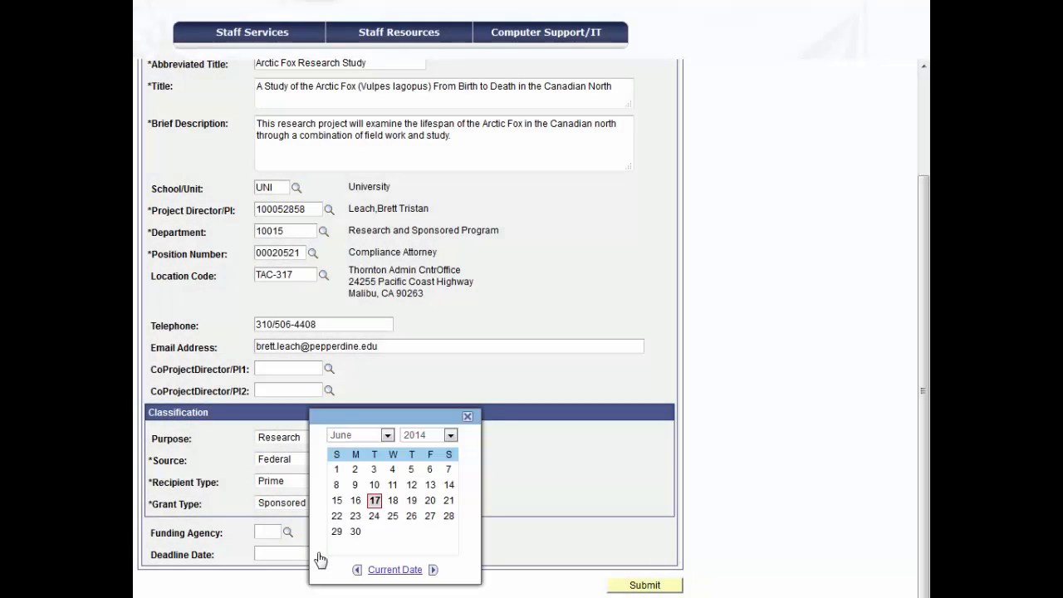
click(388, 435)
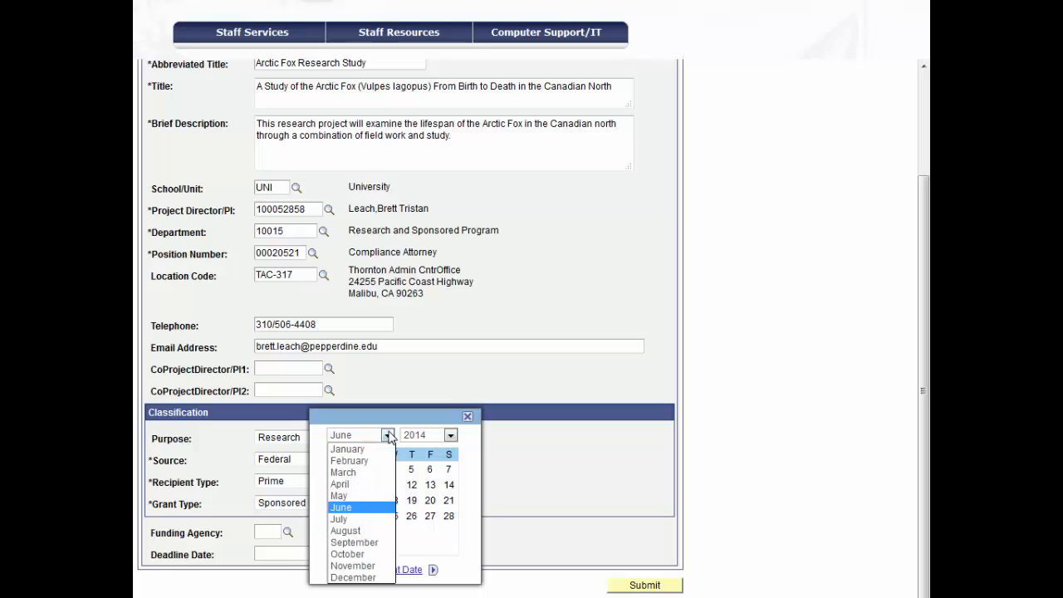
click(357, 544)
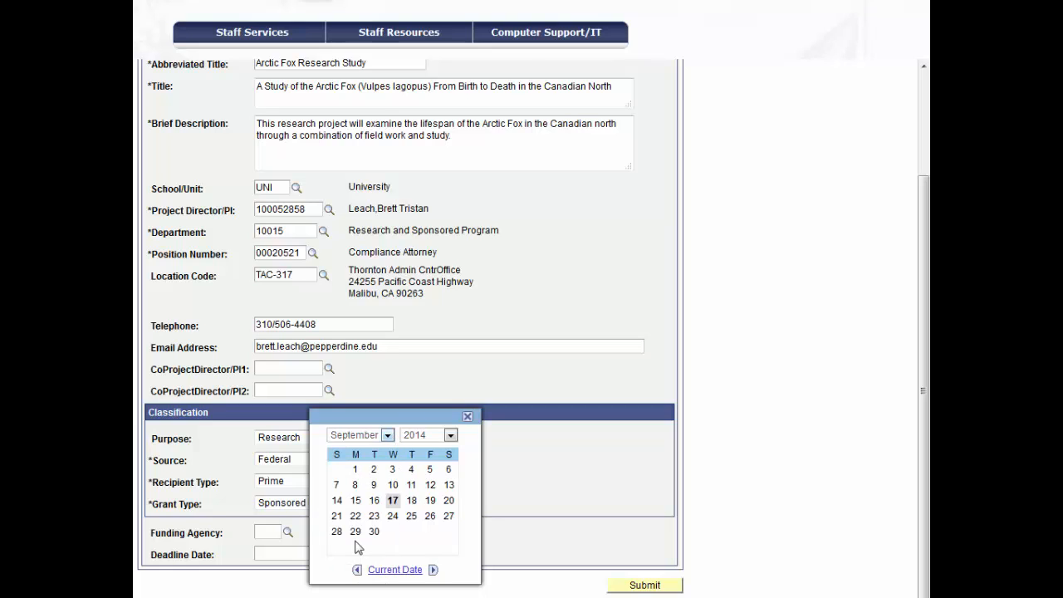
click(431, 486)
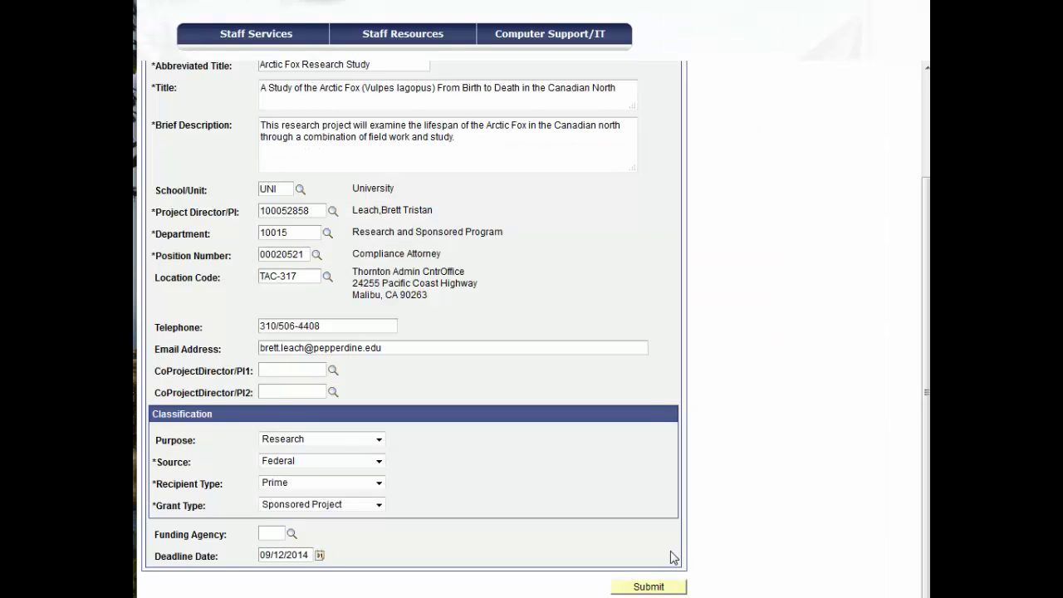
Try to submit the letter of intent without attachments and return to the form
click(648, 586)
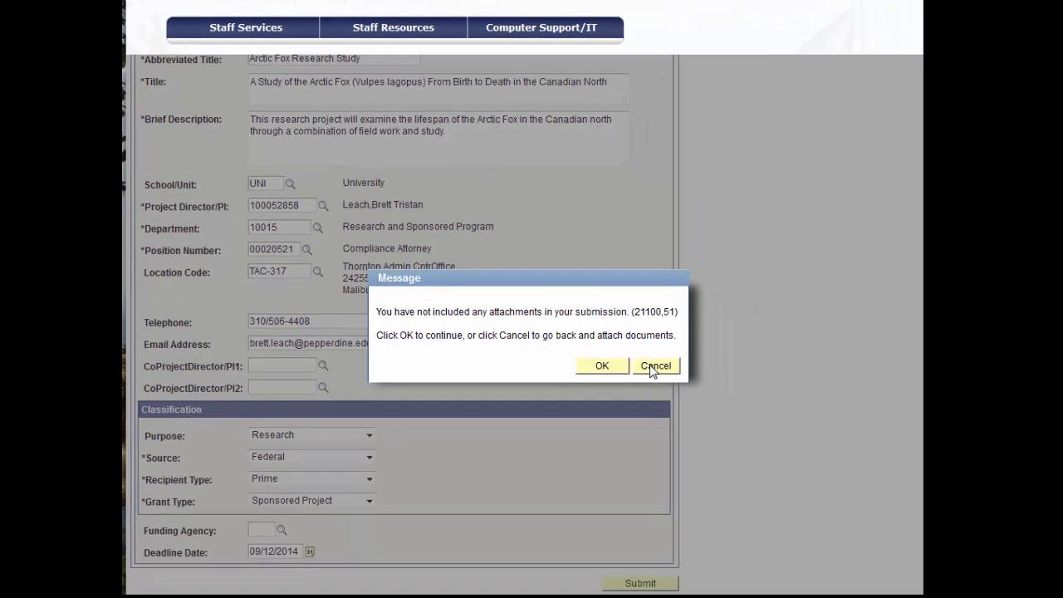
click(928, 518)
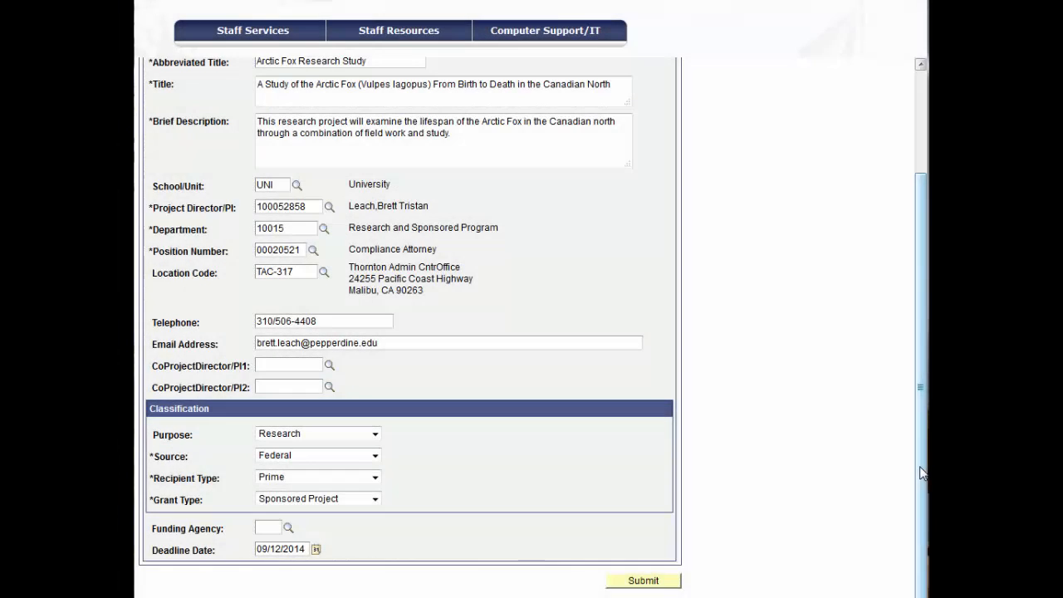
Upload Artic Fox Budget - Sample.xlsx as the first proposal attachment and describe it as Budget
drag(921, 467, 920, 351)
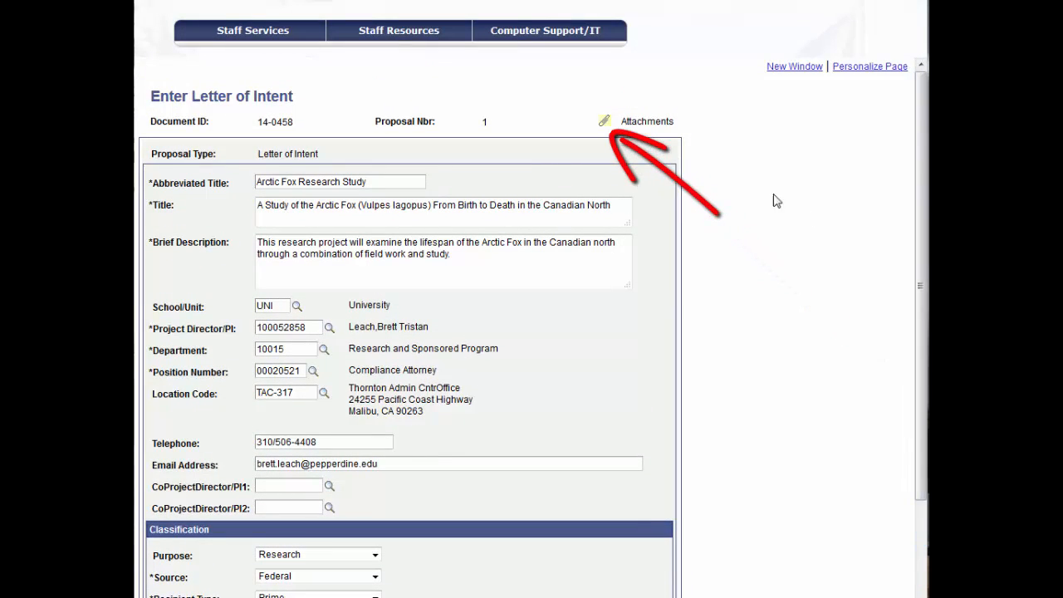
click(603, 122)
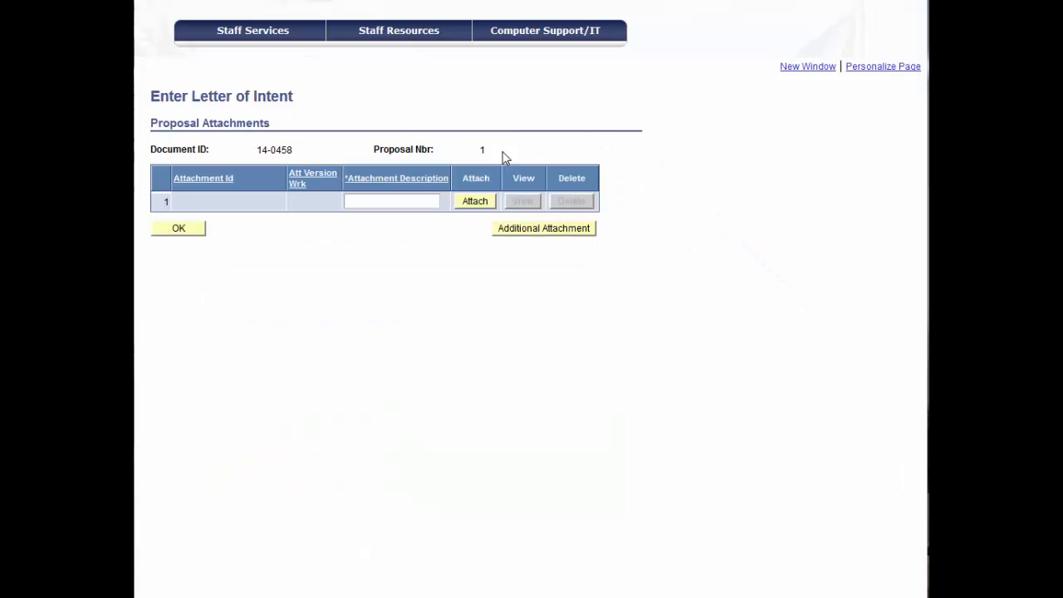
click(482, 202)
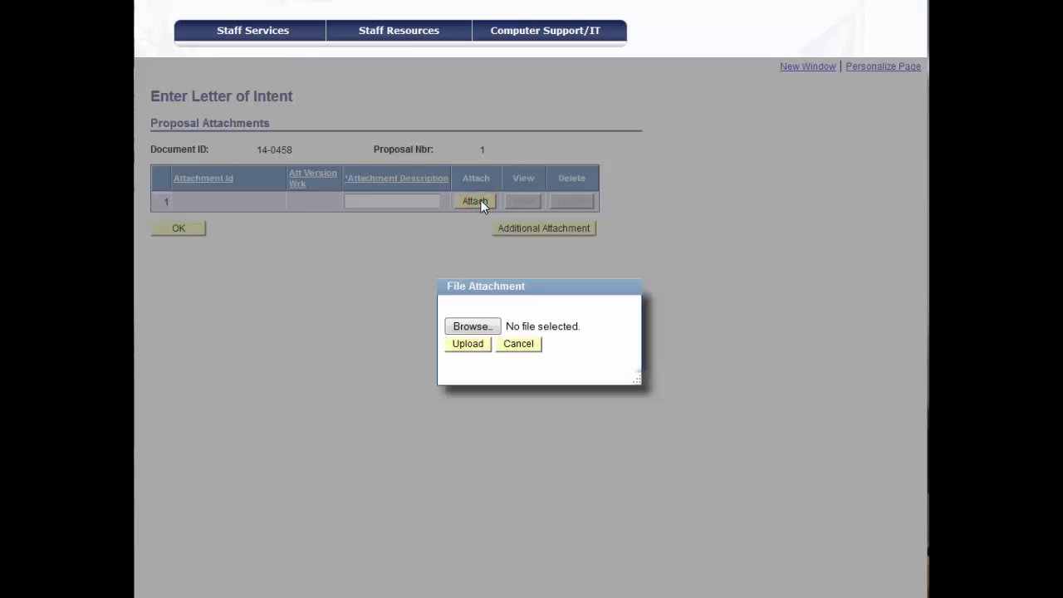
click(487, 329)
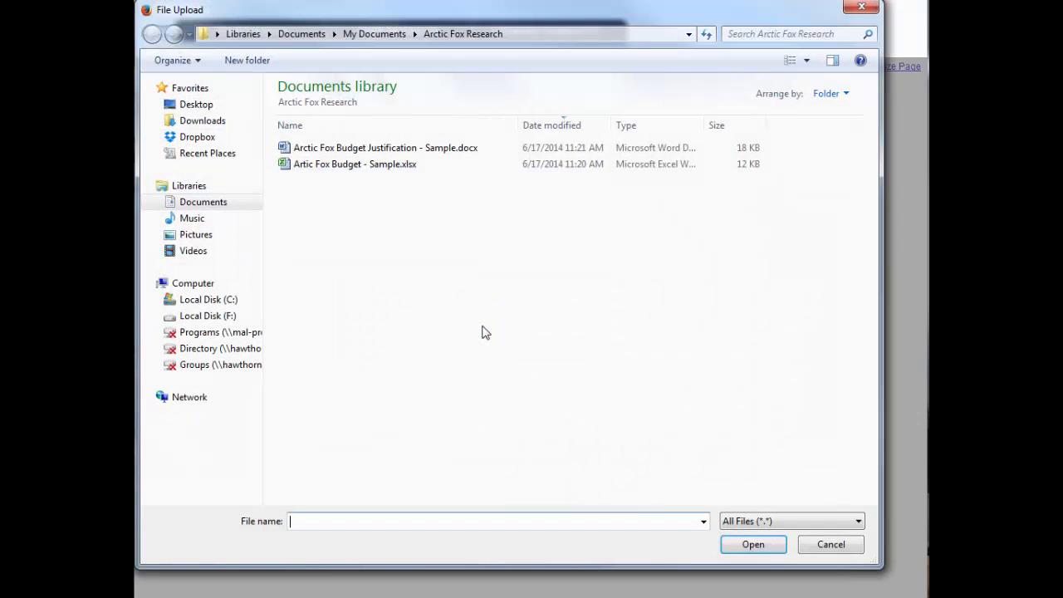
click(355, 164)
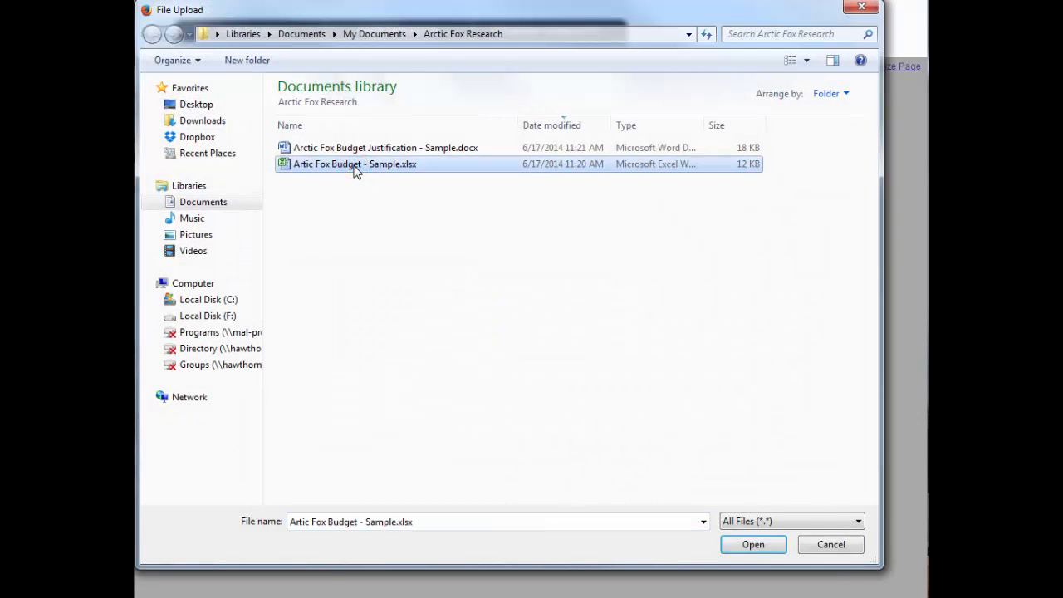
click(752, 544)
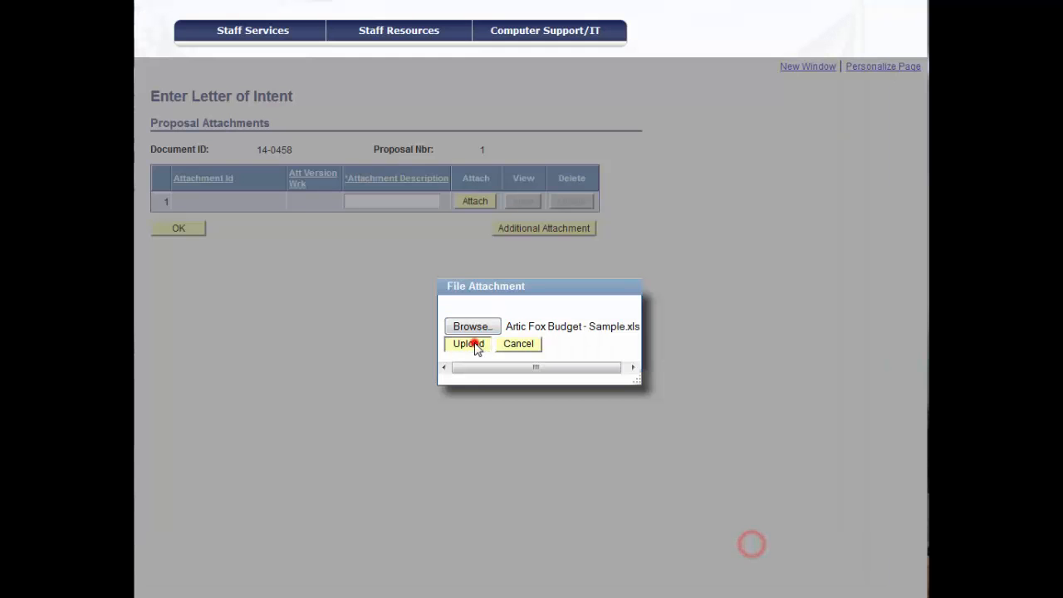
click(472, 343)
click(402, 211)
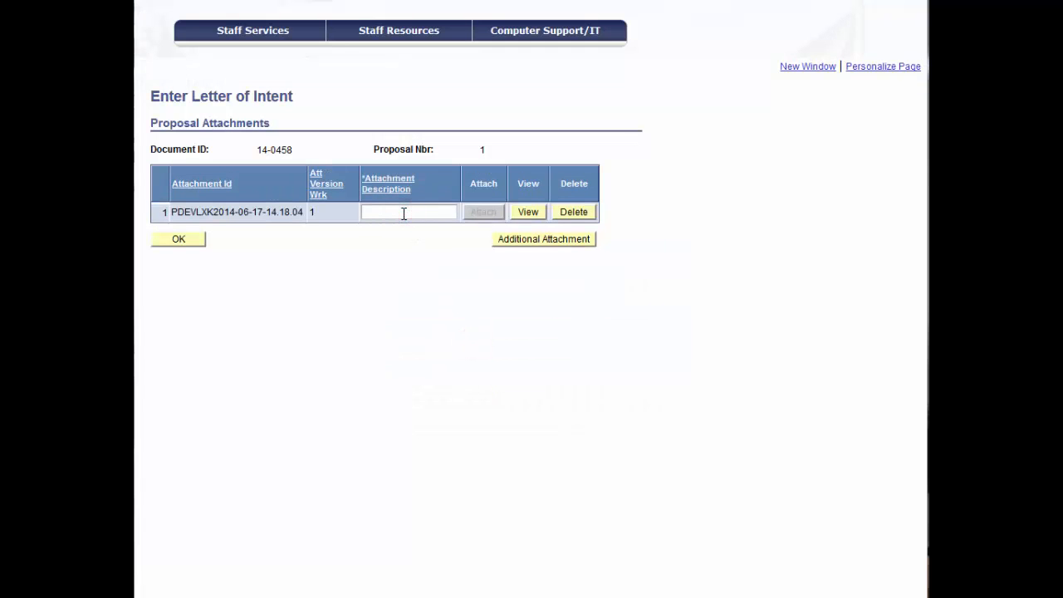
text(Budget)
Add Arctic Fox Budget Justification - Sample.docx as a second attachment described as Budget Justification, and accept the attachment list
click(530, 240)
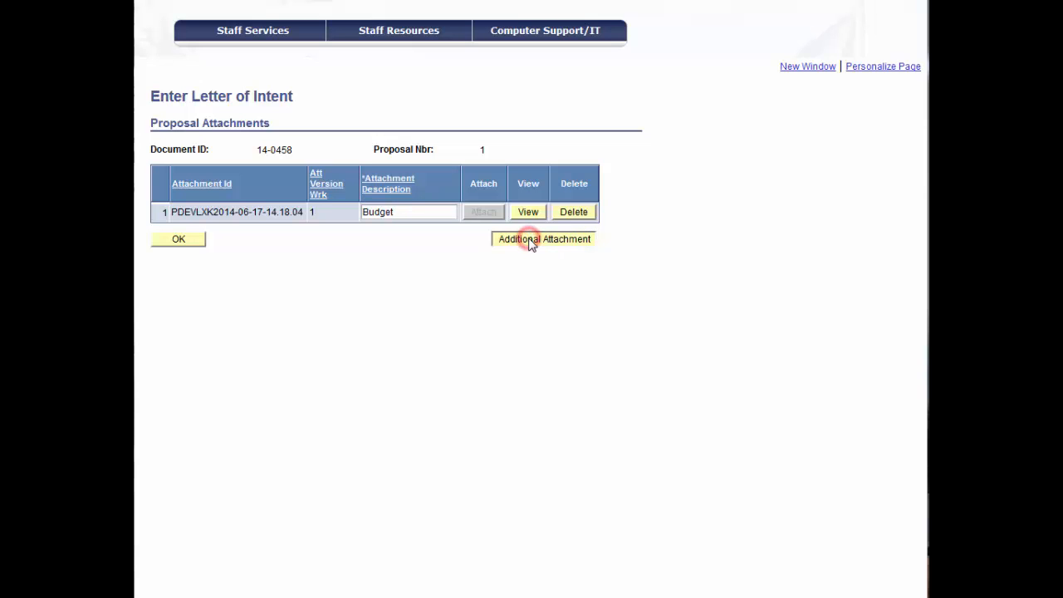
click(482, 233)
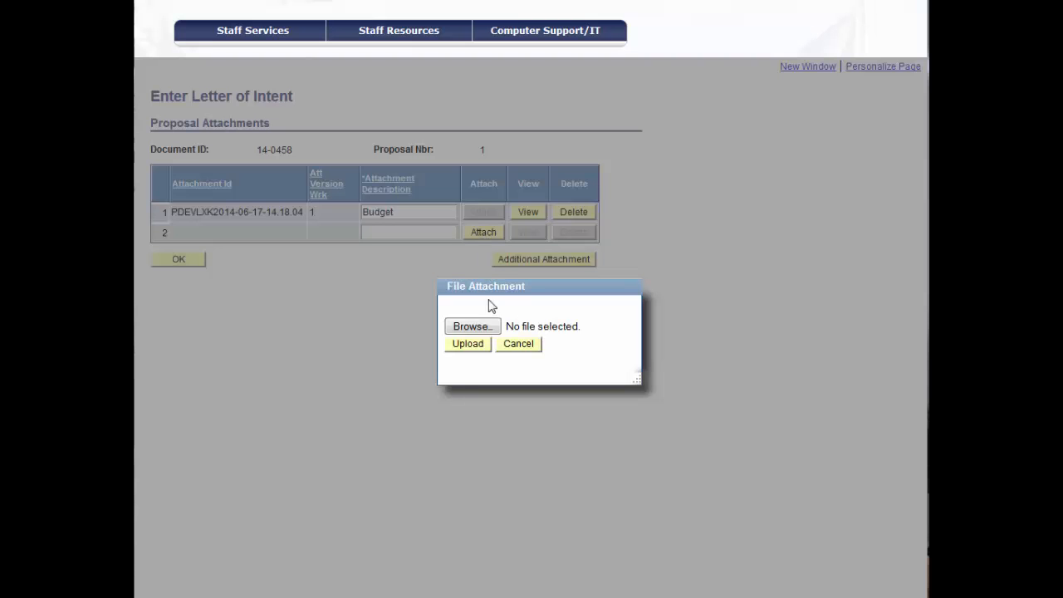
click(475, 327)
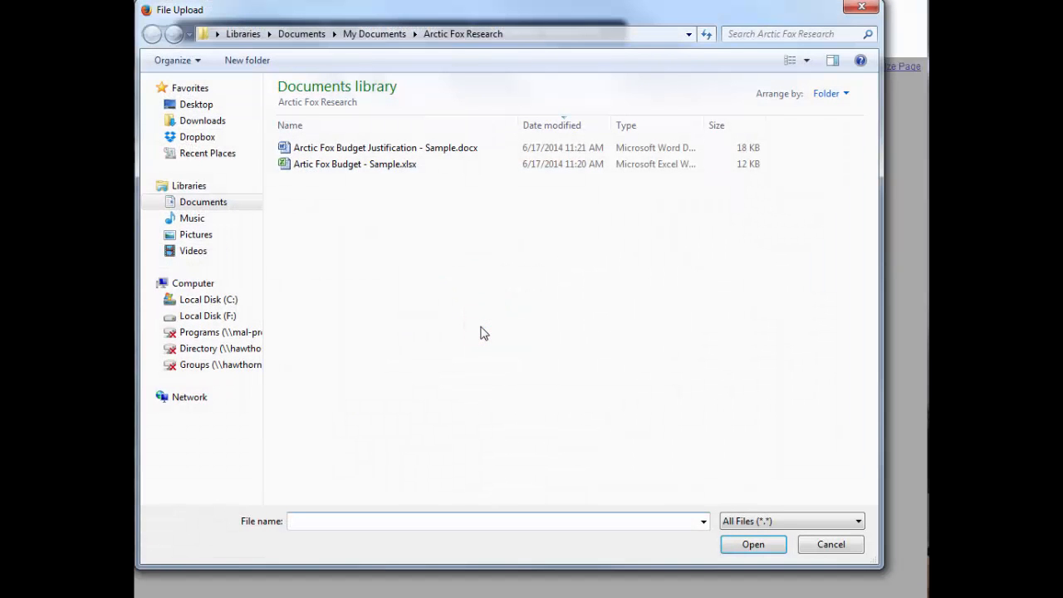
double_click(347, 147)
click(381, 232)
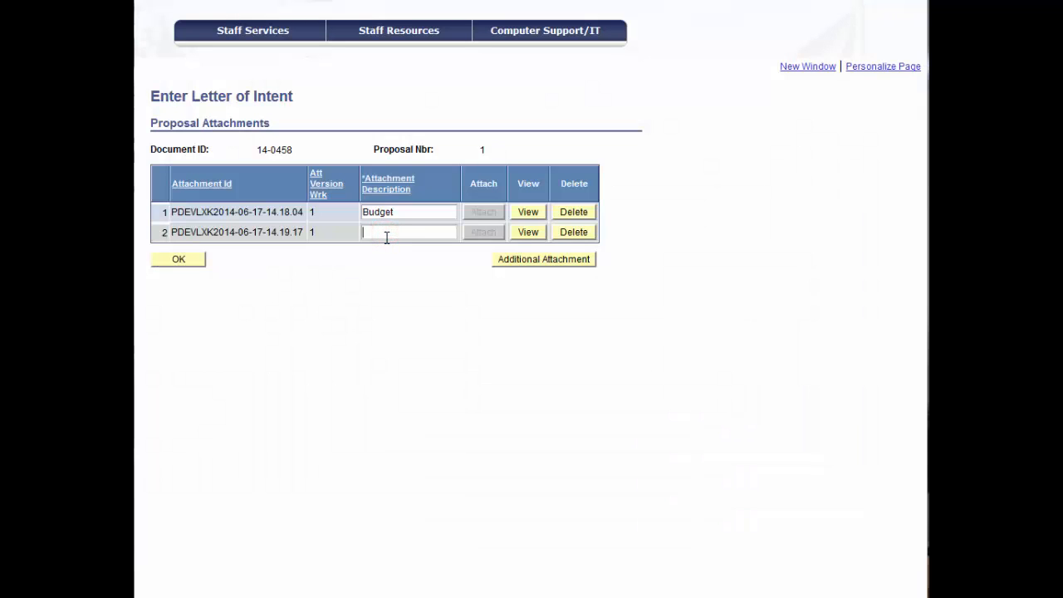
text(Budget Justification)
click(169, 263)
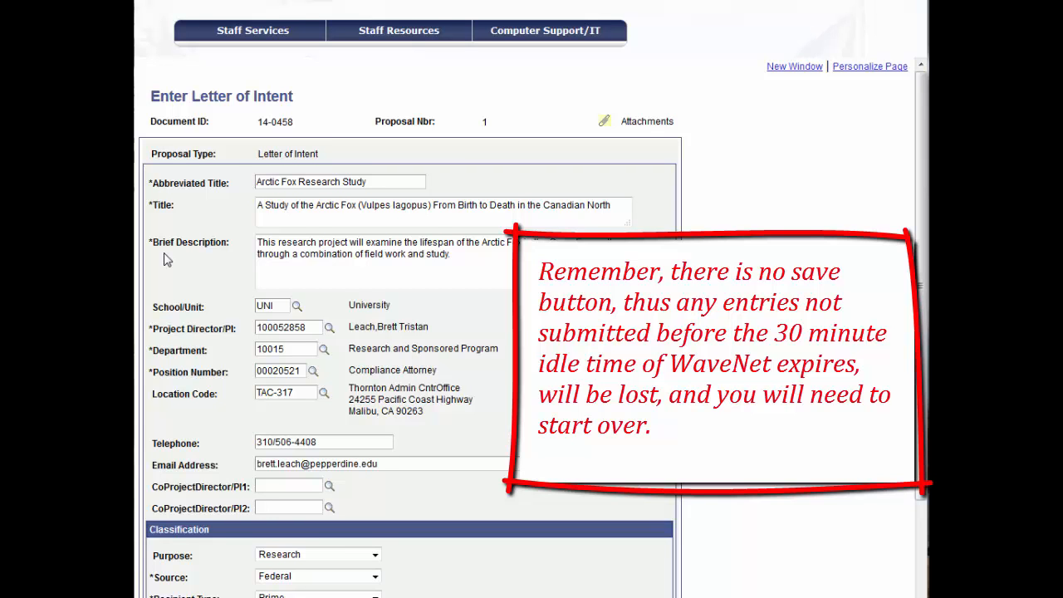
Submit the completed letter of intent and acknowledge the submit confirmation
scroll(924, 411, down, 3)
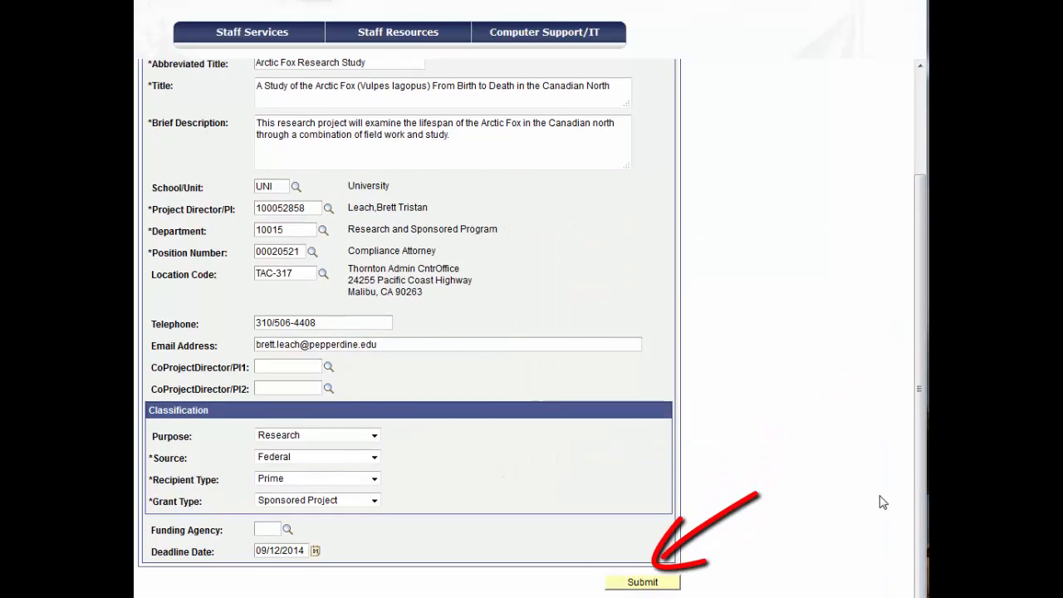
click(638, 583)
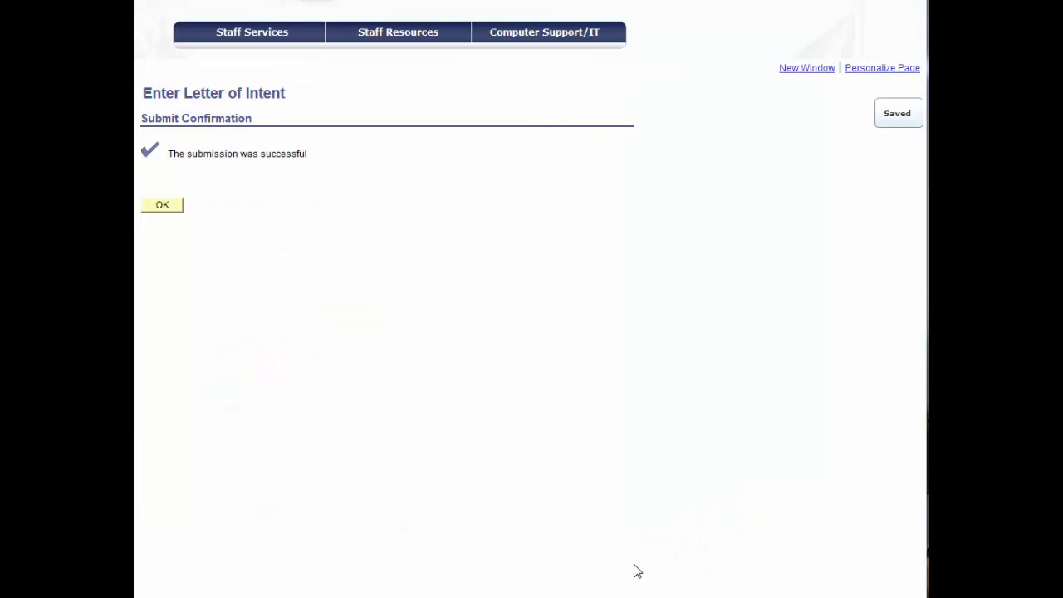
click(169, 208)
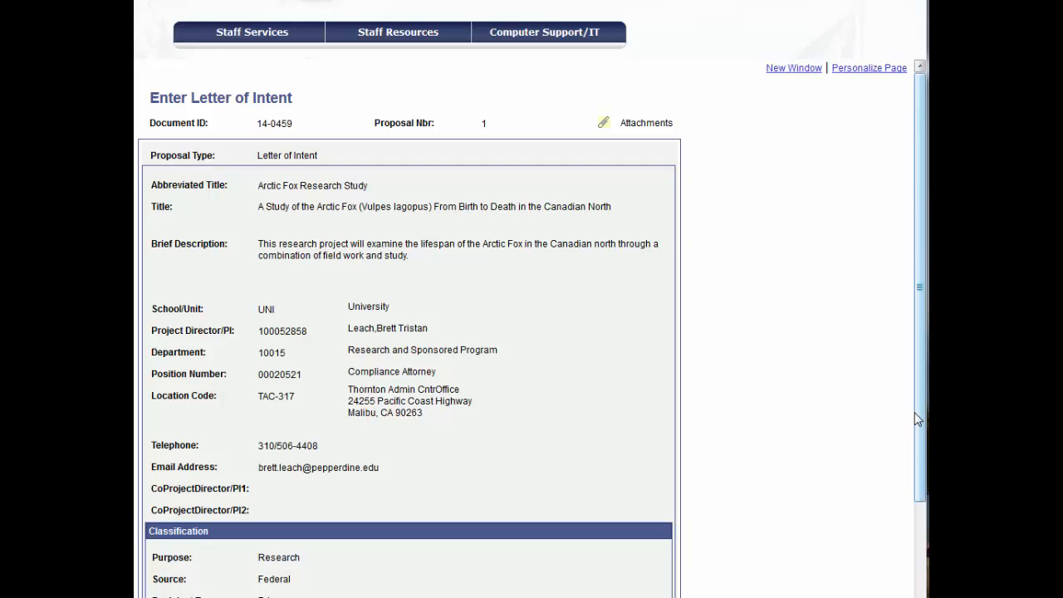
Log out of the WaveNet portal
scroll(513, 423, up, 3)
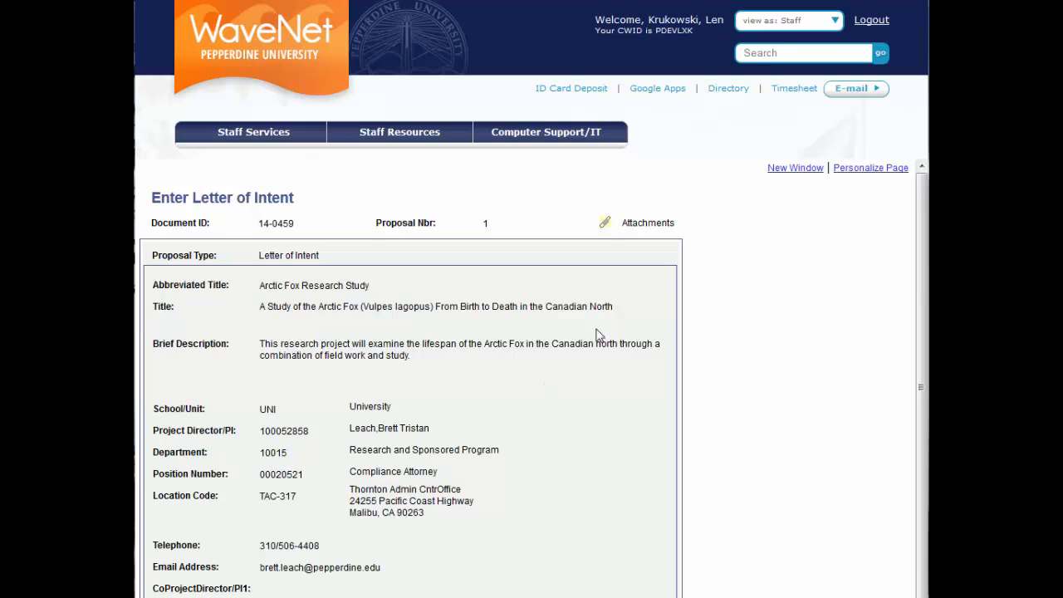
click(864, 21)
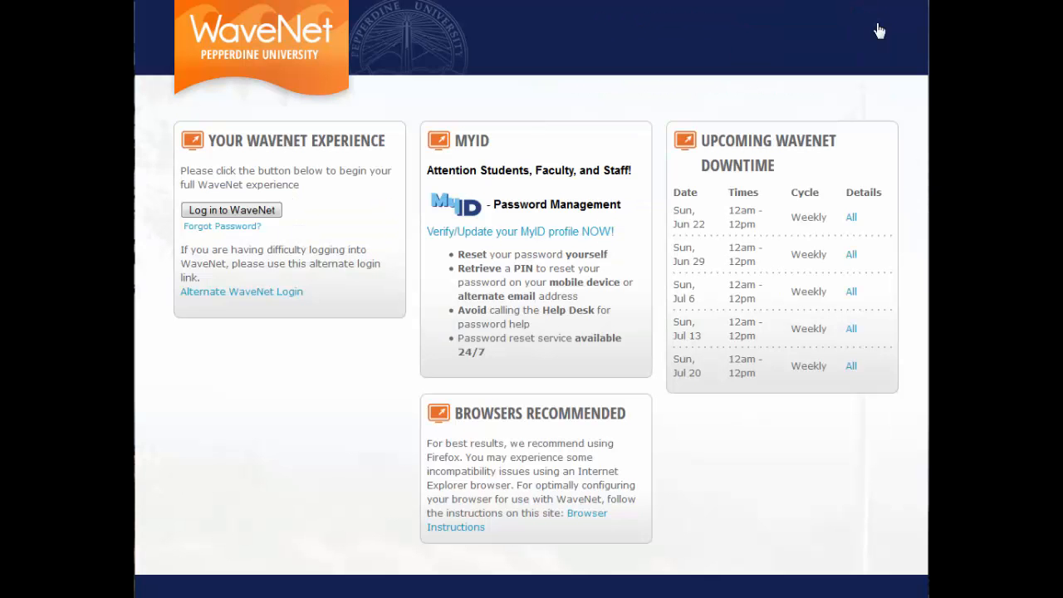